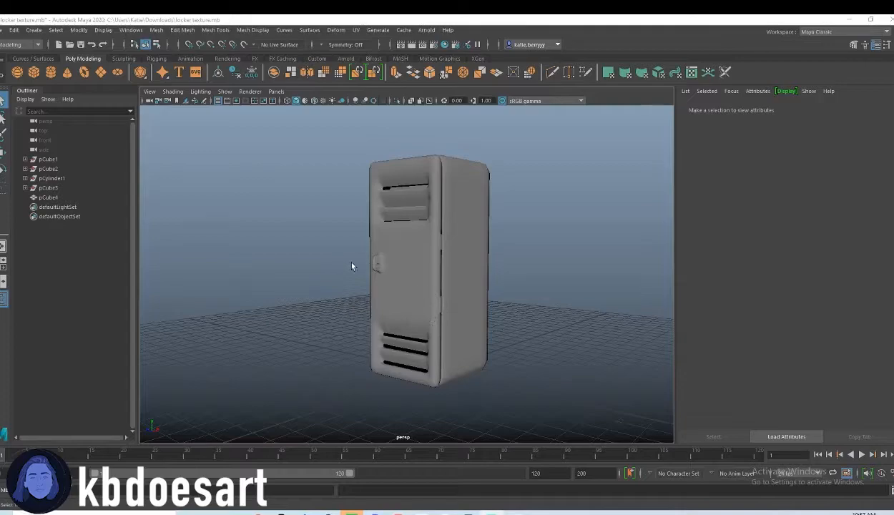
- Switch the locker mesh to face selection and select the faces of the upper door hinge
alt+right_drag(421, 280, 528, 278)
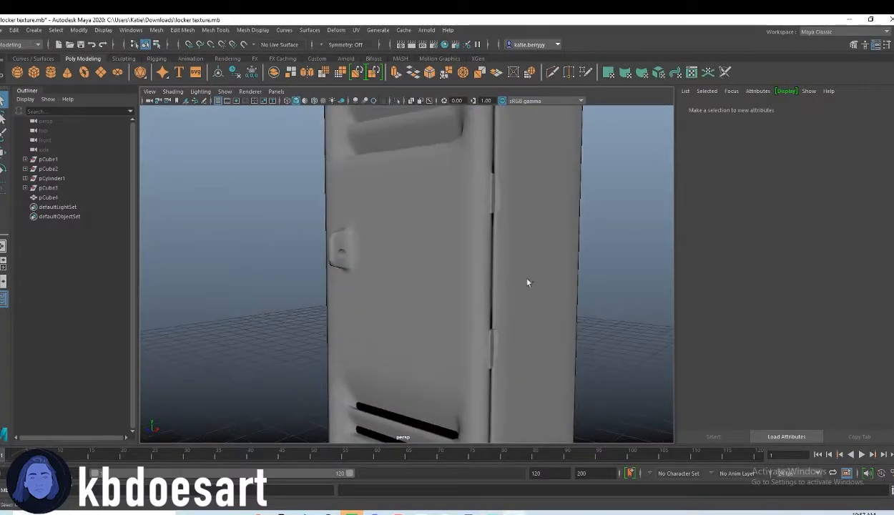
alt+drag(528, 278, 423, 273)
click(421, 307)
alt+drag(422, 311, 432, 283)
right_drag(423, 272, 511, 303)
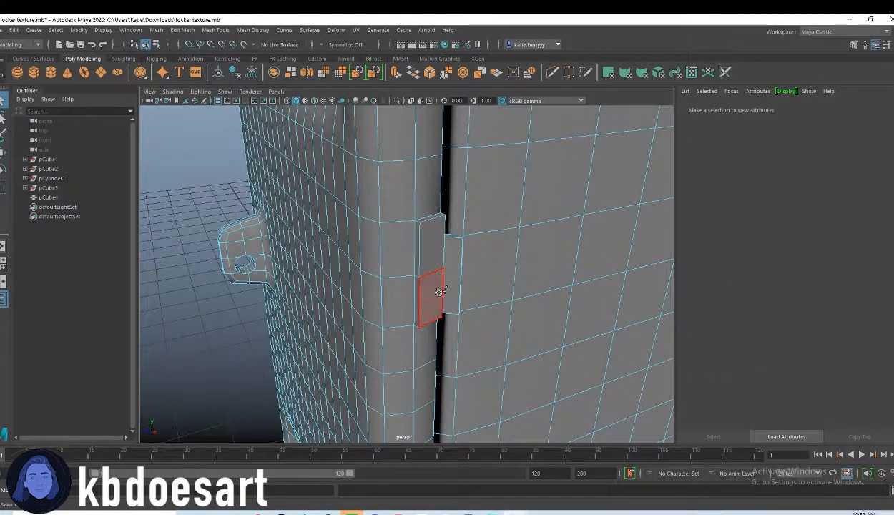
click(422, 262)
alt+drag(457, 257, 483, 255)
shift+click(440, 327)
shift+click(442, 342)
- Add the lower hinge's faces and the remaining narrow side and underside hinge faces to the selection
alt+drag(442, 315, 441, 324)
shift+click(177, 233)
shift+click(197, 249)
alt+drag(279, 294, 463, 184)
alt+middle_drag(463, 184, 463, 191)
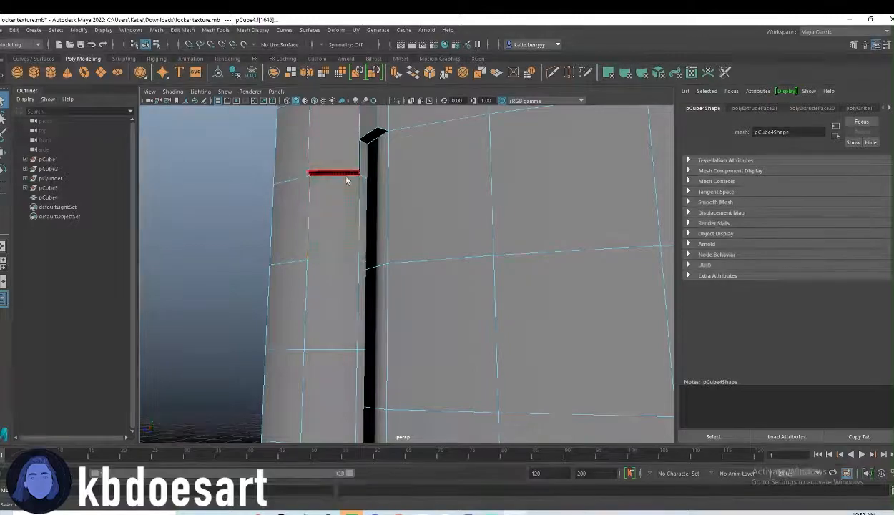
alt+middle_drag(347, 179, 257, 211)
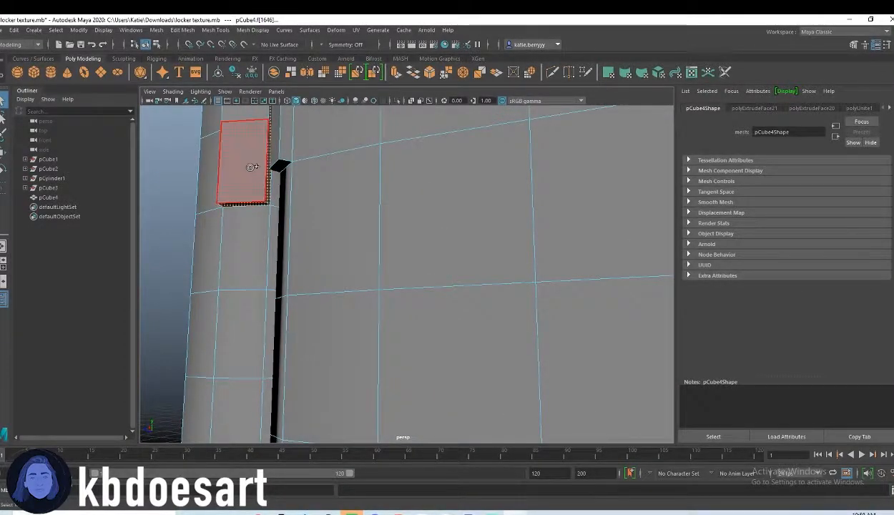
alt+drag(285, 161, 319, 218)
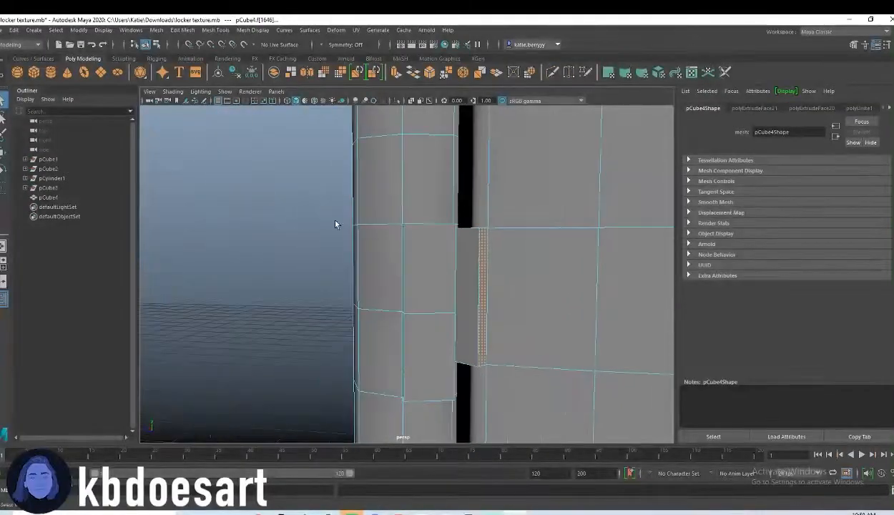
alt+drag(436, 309, 398, 274)
- Add the door handle's flat side faces and the inner faces of its hole to the selection
scroll(463, 243, up, 3)
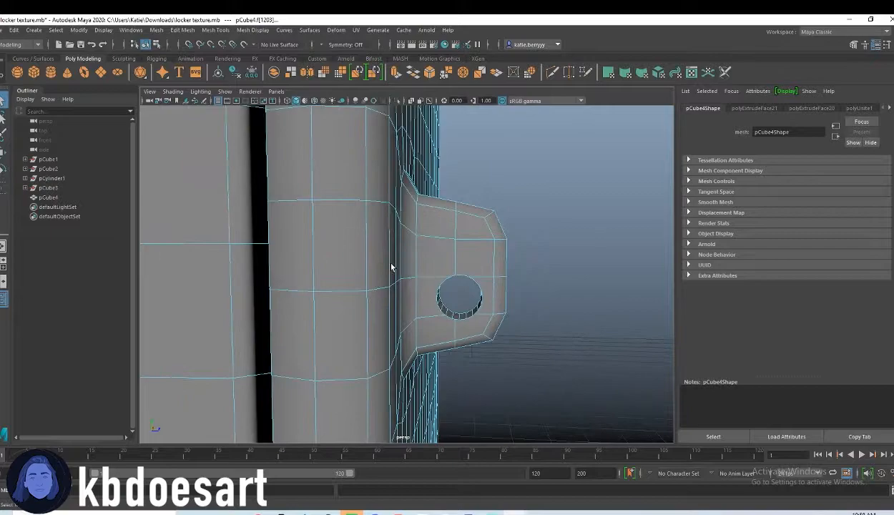
double_click(416, 241)
mouse_move(434, 247)
shift+mouse_down()
mouse_move(479, 224)
mouse_move(477, 261)
shift+mouse_up()
shift+drag(430, 308, 475, 325)
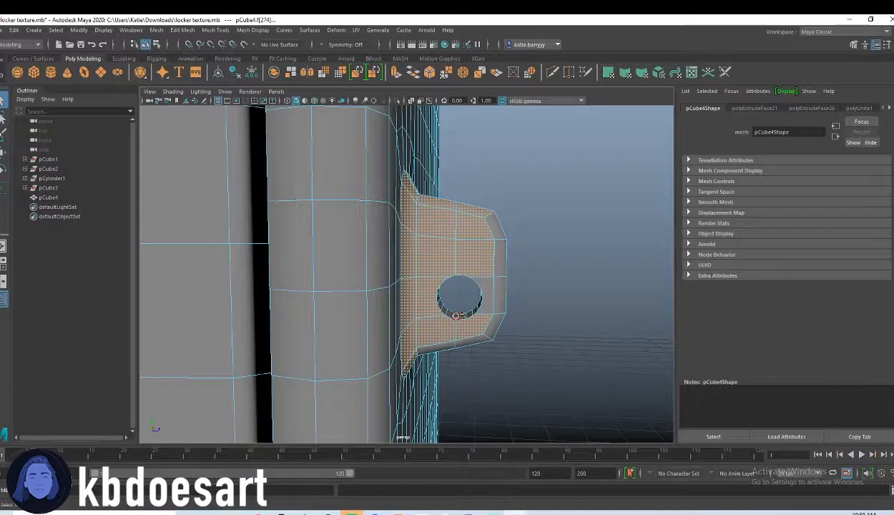
scroll(458, 315, up, 2)
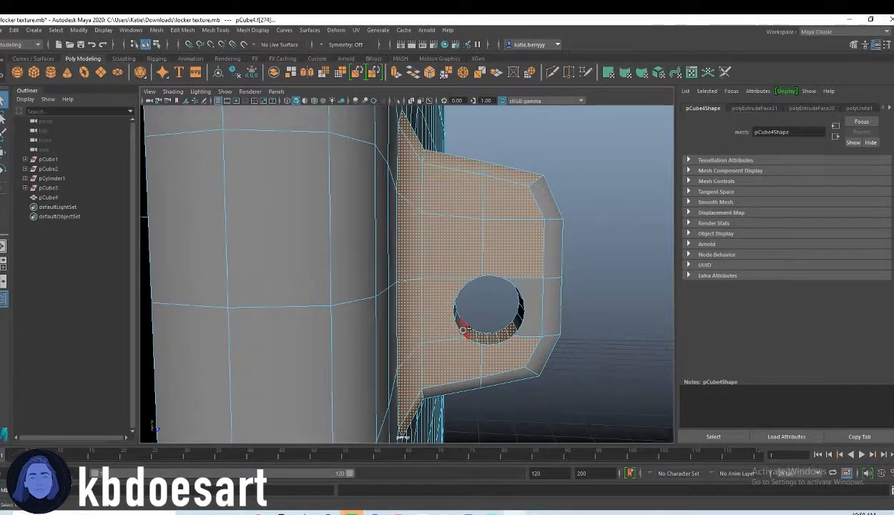
shift+drag(464, 330, 457, 320)
alt+drag(509, 354, 509, 287)
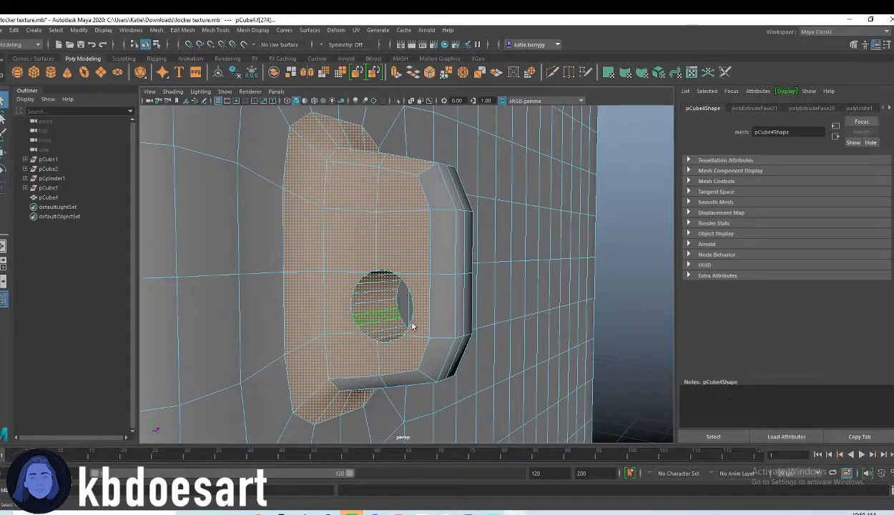
alt+drag(412, 327, 458, 329)
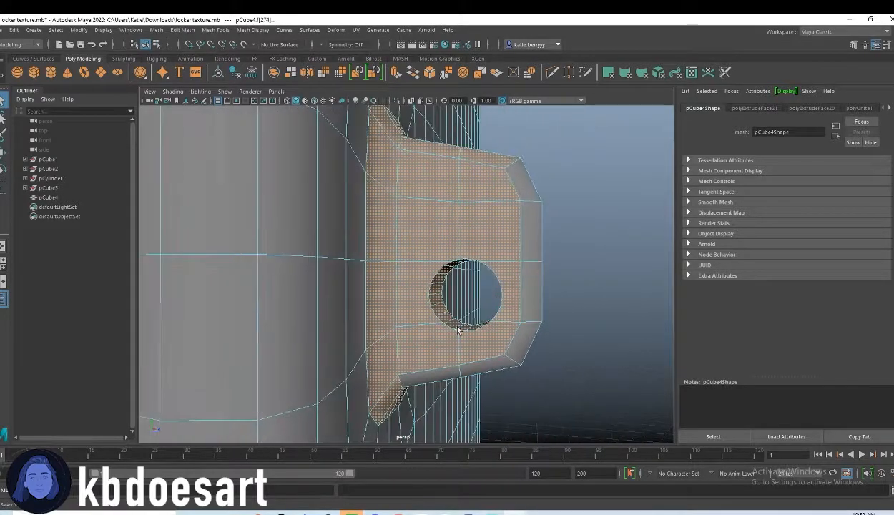
- Add the handle's rim and base faces to the selection, undoing any loop selections that spill onto the door
mouse_move(449, 372)
shift+mouse_down()
mouse_move(523, 339)
mouse_move(533, 305)
mouse_move(516, 173)
shift+mouse_up()
alt+drag(581, 325, 461, 332)
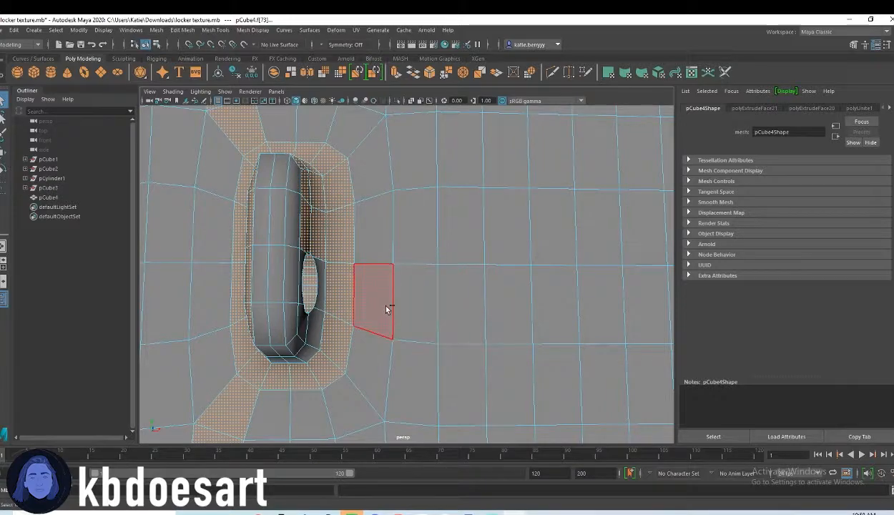
key(ctrl+z)
shift+click(323, 300)
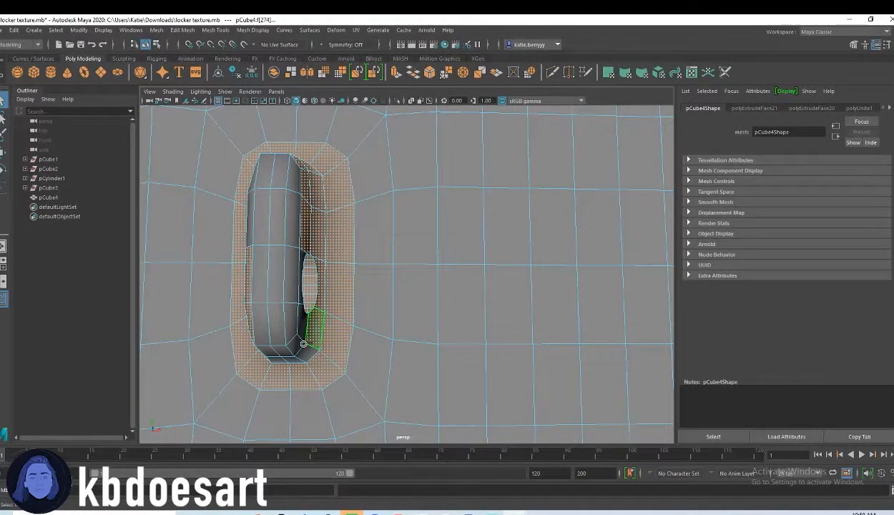
shift+click(276, 333)
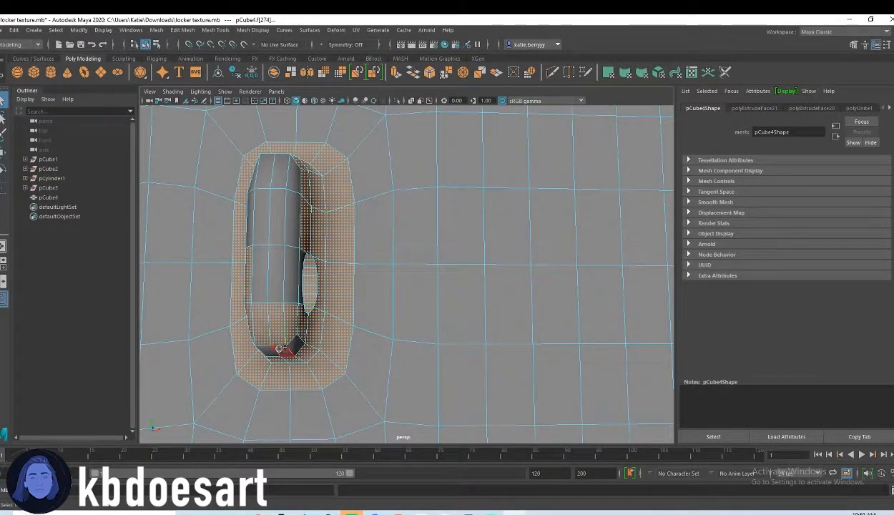
shift+click(266, 226)
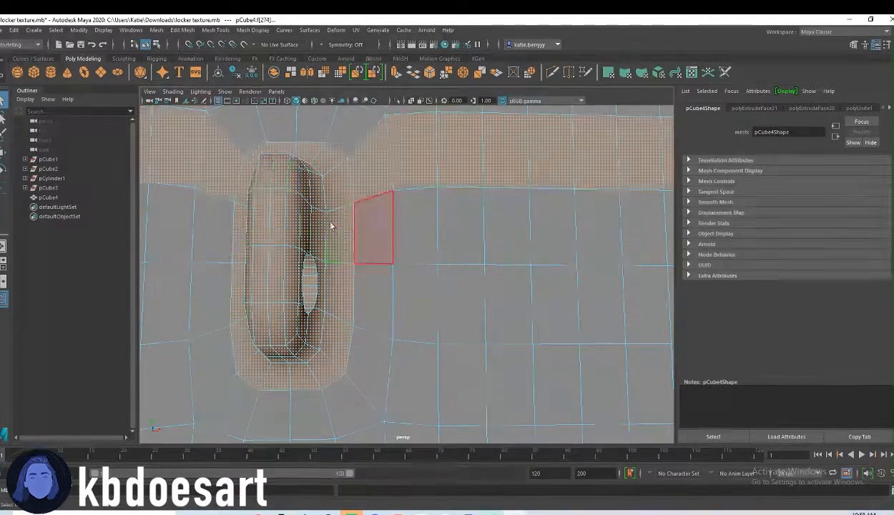
key(ctrl+z)
- Assign a new Arnold aiStandardSurface material to the selected handle and hinge faces and open its base color
alt+drag(263, 199, 191, 252)
scroll(443, 259, down, 5)
alt+drag(434, 255, 300, 276)
scroll(501, 277, up, 5)
right_drag(442, 245, 444, 457)
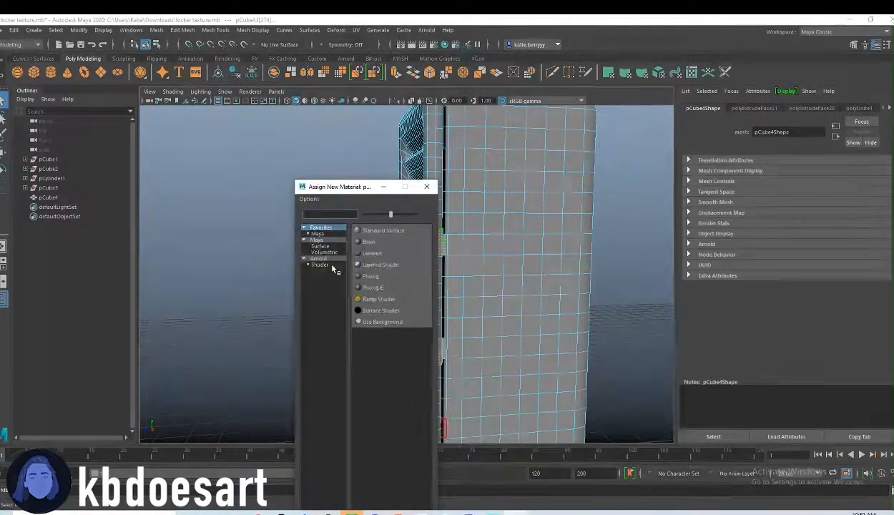
click(320, 265)
click(384, 368)
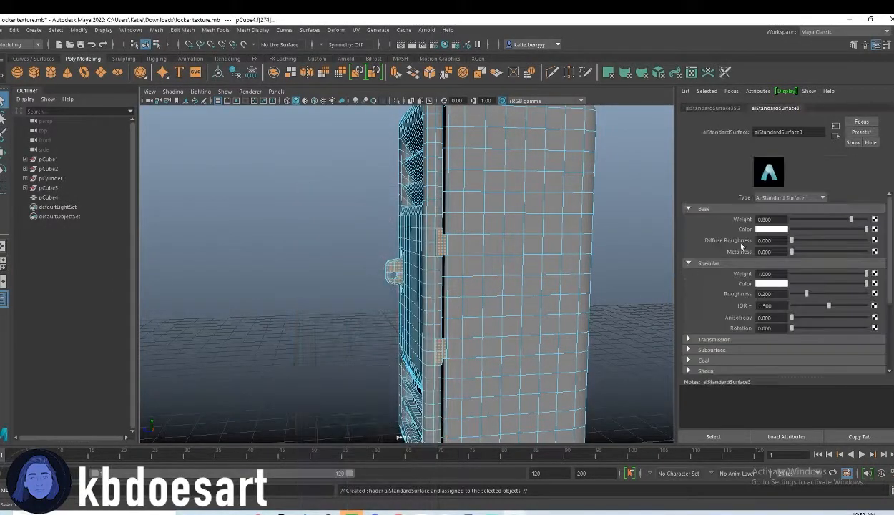
click(776, 229)
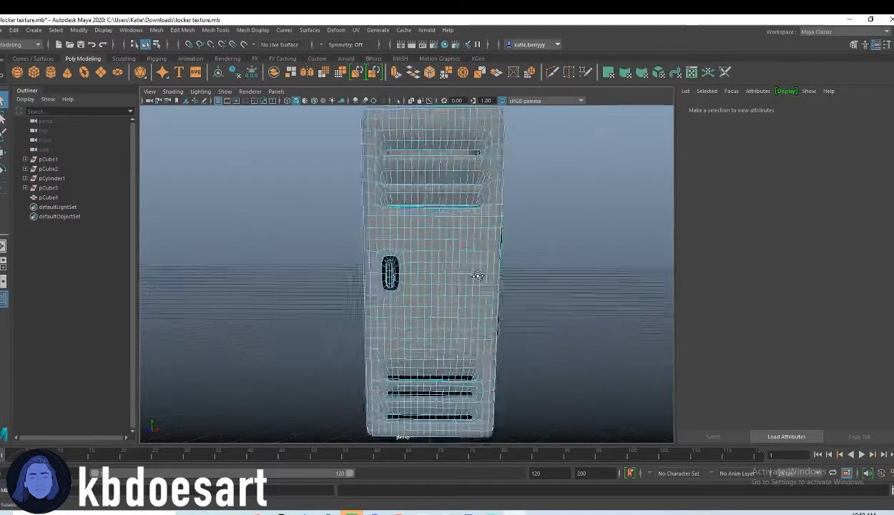
- Return the locker mesh to face selection and select all of its faces
right_click(382, 237)
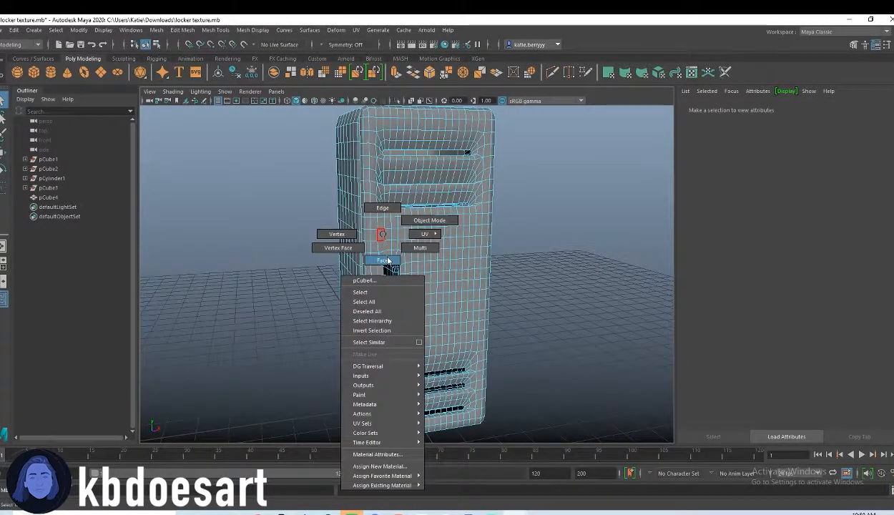
right_drag(388, 260, 388, 262)
right_drag(409, 233, 438, 221)
alt+drag(387, 271, 365, 262)
click(524, 246)
alt+drag(552, 261, 342, 218)
click(340, 194)
right_click(351, 192)
right_drag(351, 192, 379, 276)
scroll(521, 286, down, 3)
drag(271, 183, 558, 431)
- Deselect the handle's base ring and the faces on its first side
scroll(503, 353, up, 12)
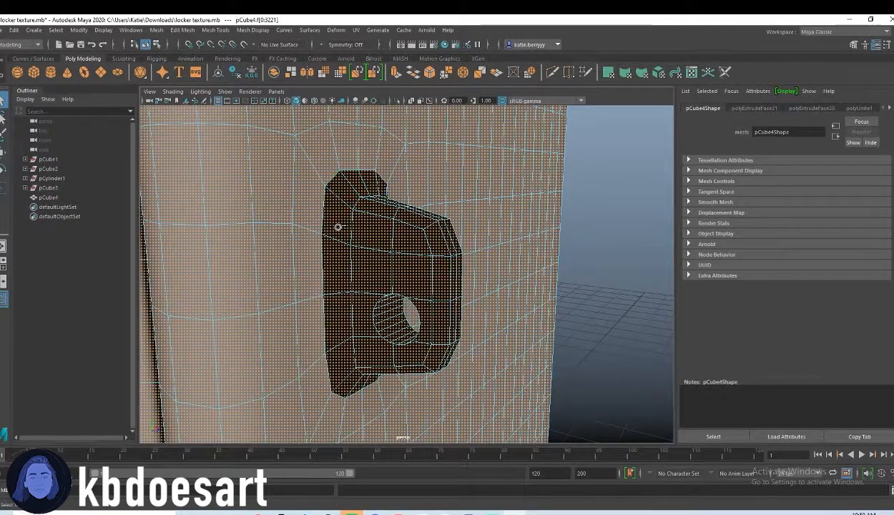
ctrl+click(342, 195)
ctrl+double_click(342, 216)
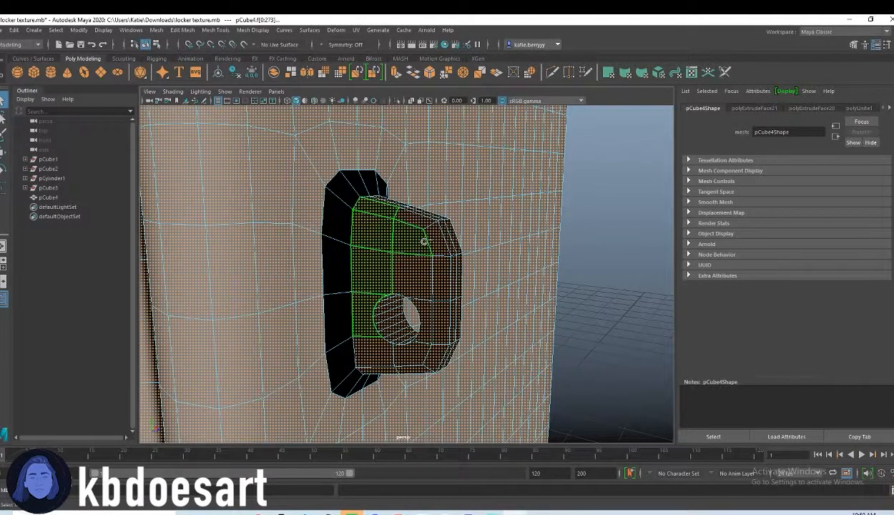
ctrl+click(394, 353)
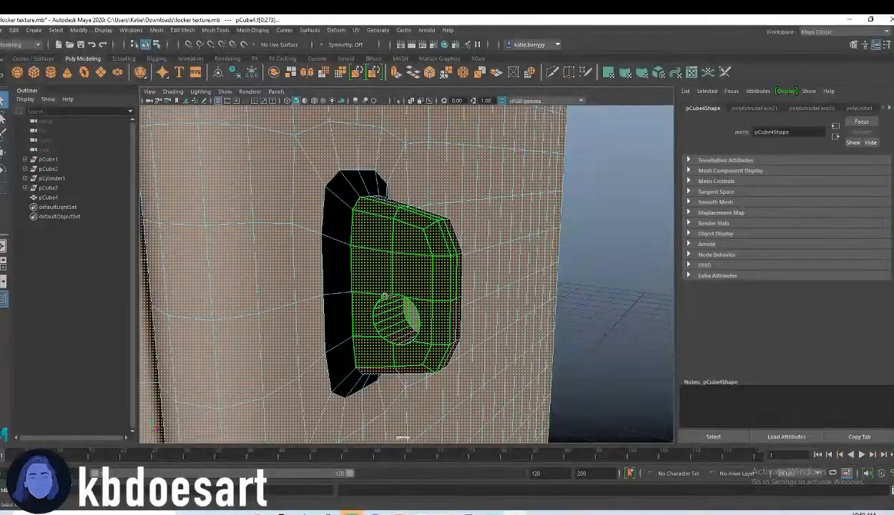
ctrl+click(408, 338)
alt+drag(470, 333, 343, 313)
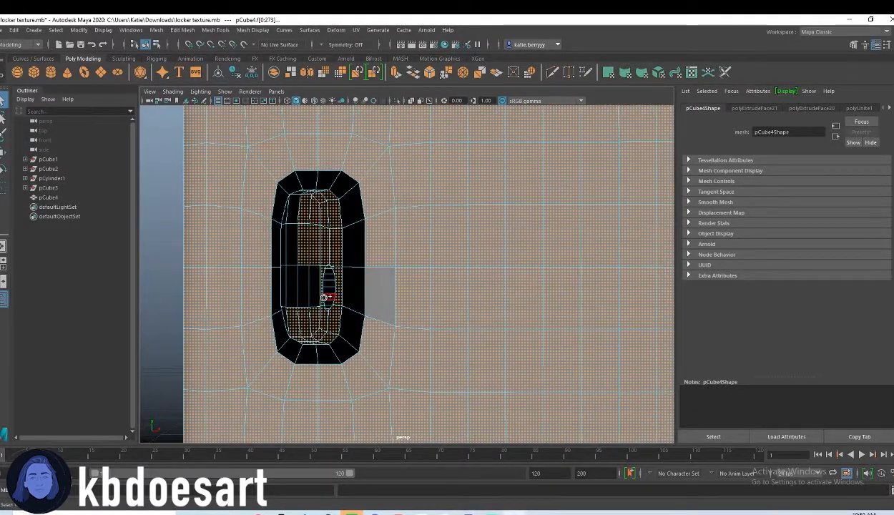
- Deselect the handle's remaining faces on the opposite side, around the rim and inside the hole
alt+drag(349, 262, 305, 278)
alt+right_drag(381, 311, 458, 315)
alt+middle_drag(315, 261, 435, 287)
alt+drag(379, 265, 287, 217)
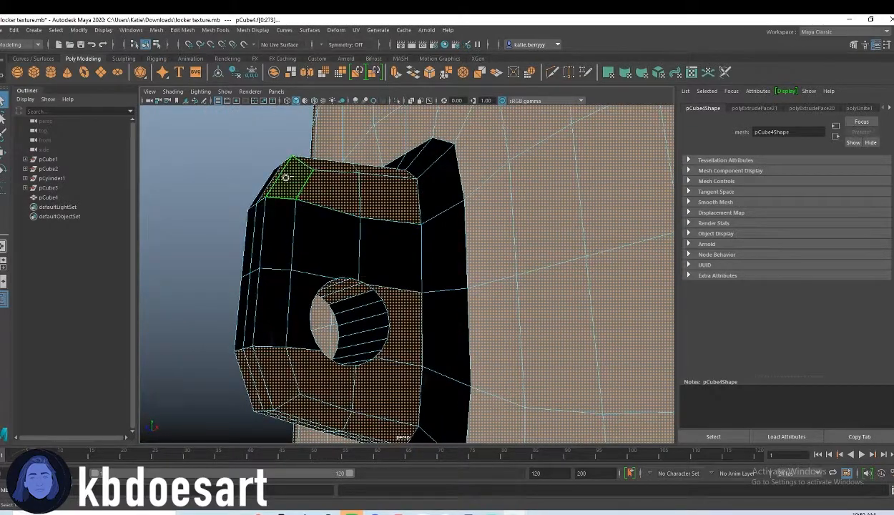
mouse_move(338, 197)
ctrl+mouse_down()
mouse_move(388, 195)
mouse_move(370, 200)
mouse_move(339, 169)
mouse_move(305, 200)
mouse_move(416, 302)
mouse_move(405, 332)
ctrl+mouse_up()
alt+drag(300, 369, 438, 245)
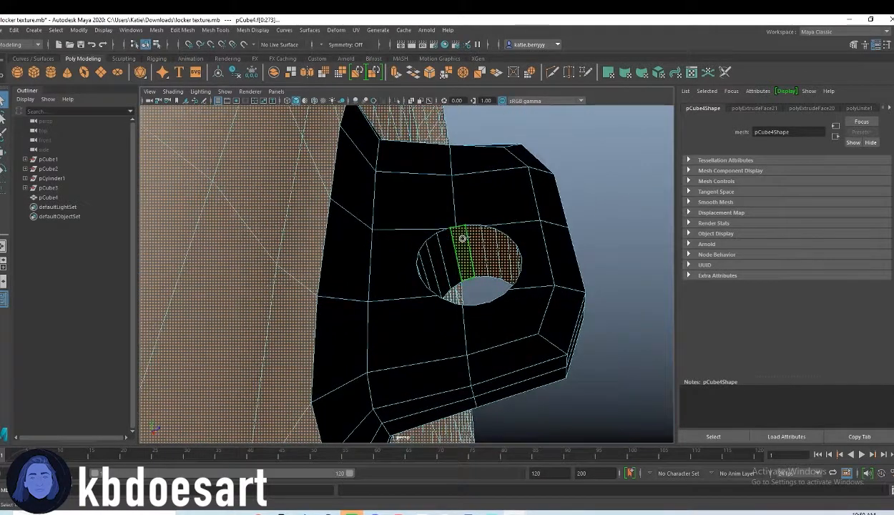
alt+drag(502, 254, 532, 312)
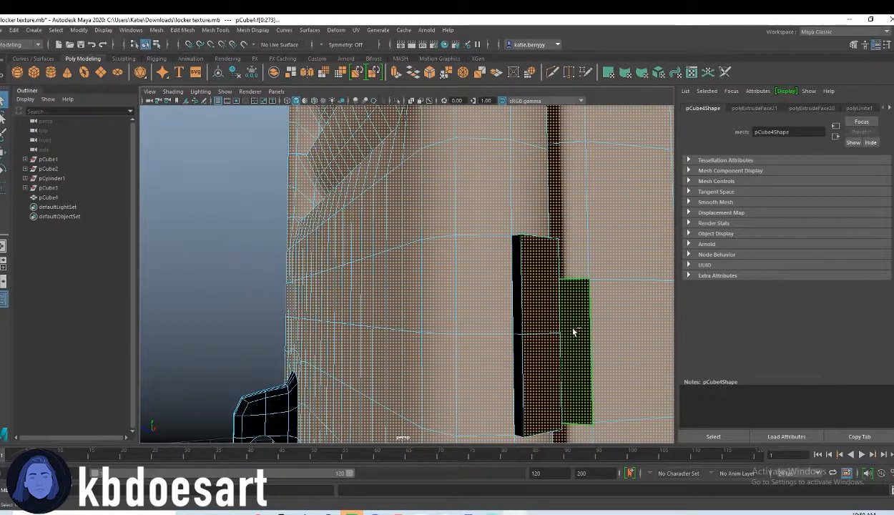
- Deselect all faces of both door hinges, leaving only the locker body selected
alt+drag(551, 354, 574, 331)
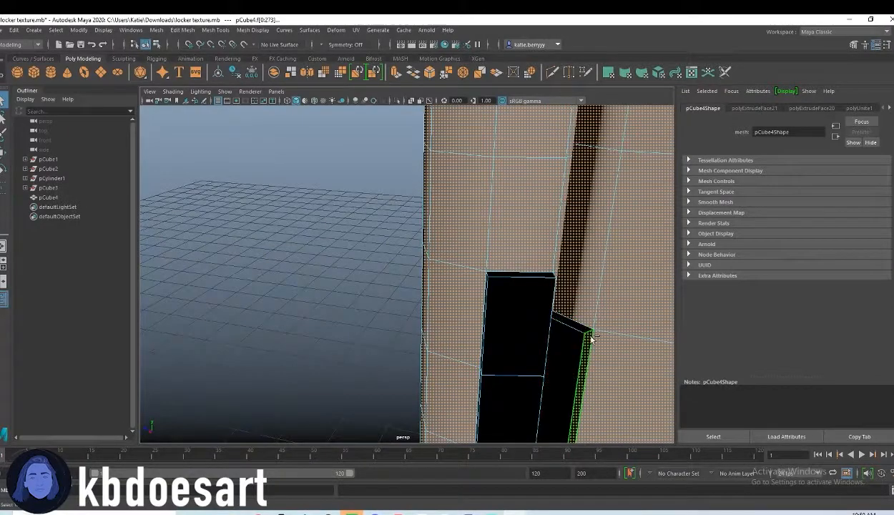
alt+middle_drag(568, 379, 545, 282)
alt+middle_drag(522, 387, 456, 185)
alt+right_drag(485, 280, 518, 279)
alt+drag(521, 278, 367, 299)
ctrl+click(371, 296)
ctrl+click(412, 326)
ctrl+click(411, 383)
ctrl+click(444, 332)
ctrl+click(468, 278)
- Assign a new Arnold aiStandardSurface material to the selected locker body faces
alt+right_drag(486, 278, 364, 275)
alt+drag(364, 276, 523, 300)
alt+right_drag(523, 300, 348, 455)
click(337, 266)
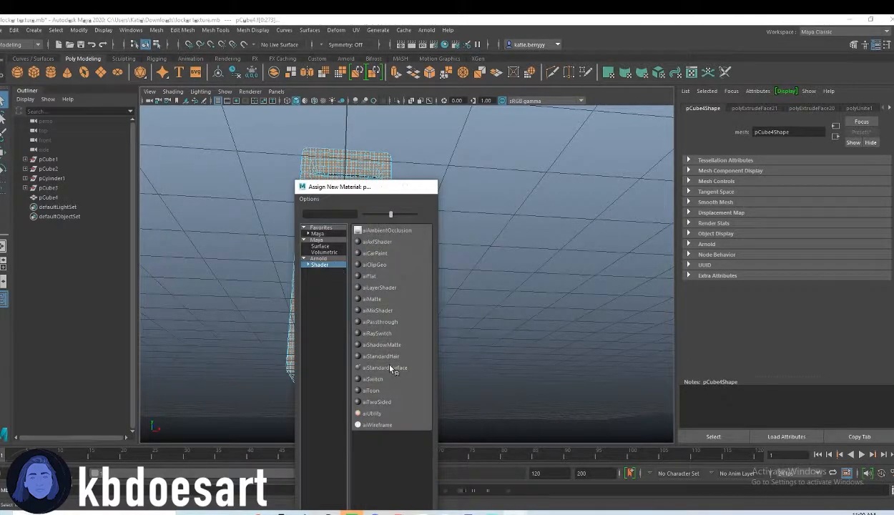
click(385, 368)
- Set the body material's base color to a saturated bright blue and clear the face selection
click(774, 230)
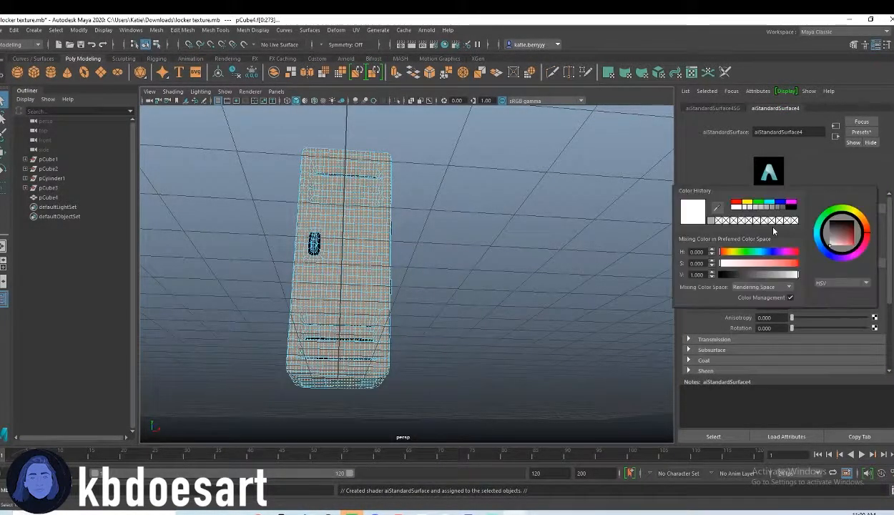
click(765, 264)
drag(766, 264, 802, 279)
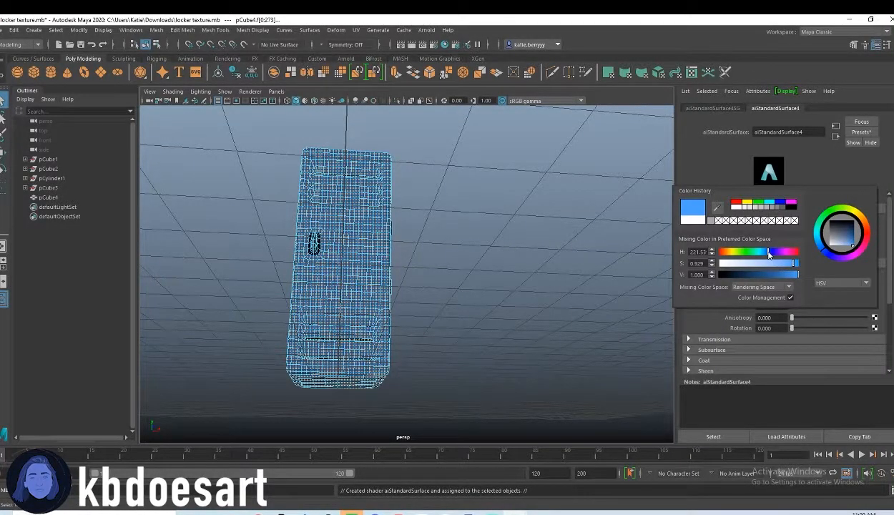
drag(767, 254, 800, 264)
click(770, 254)
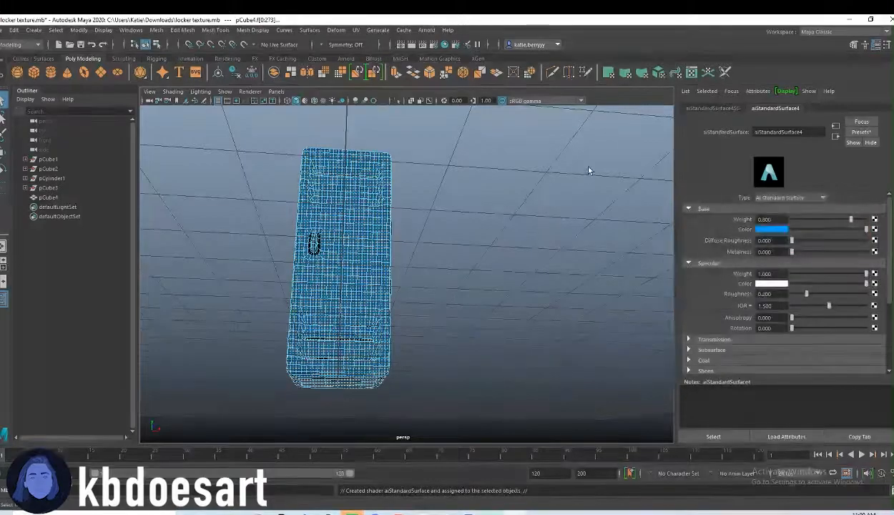
click(495, 209)
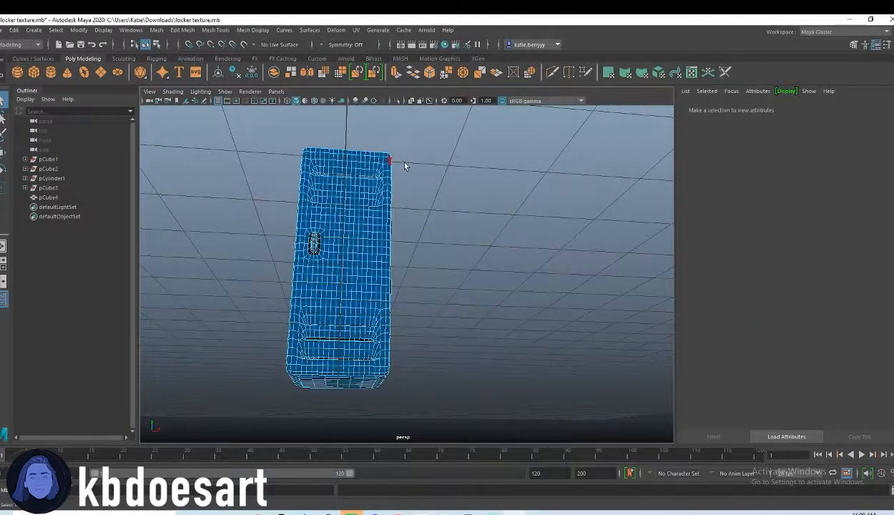
key(space)
key(space)
key(space)
key(space)
- Add an Arnold skydome light to the scene and render the perspective view with Arnold
click(347, 58)
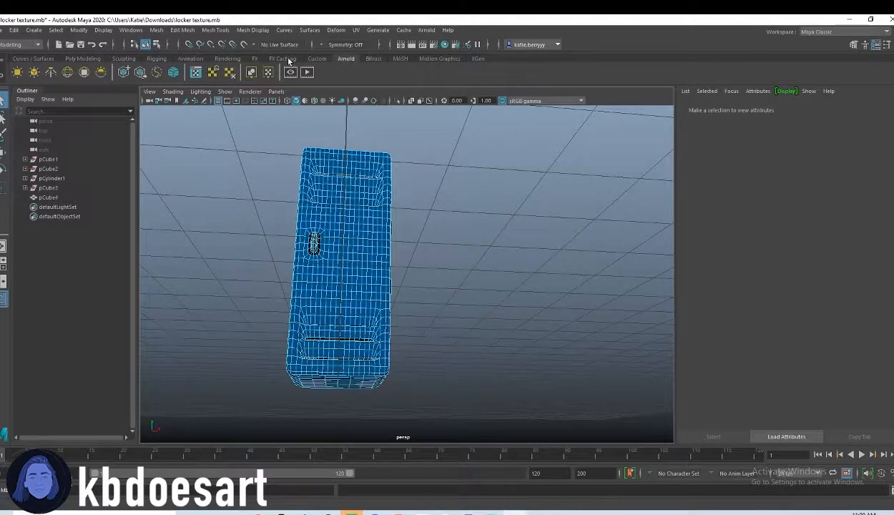
click(83, 73)
click(427, 30)
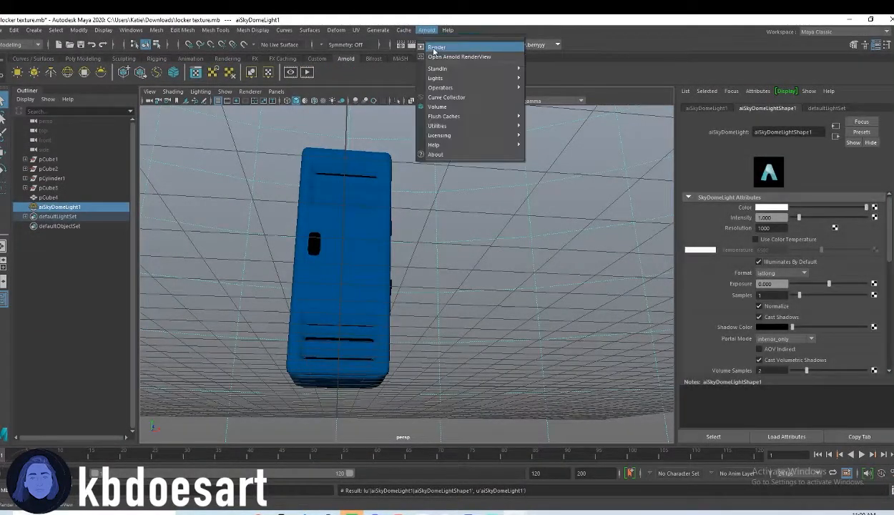
click(433, 50)
- Save the locker texture scene, accepting the student version notice
key(ctrl+s)
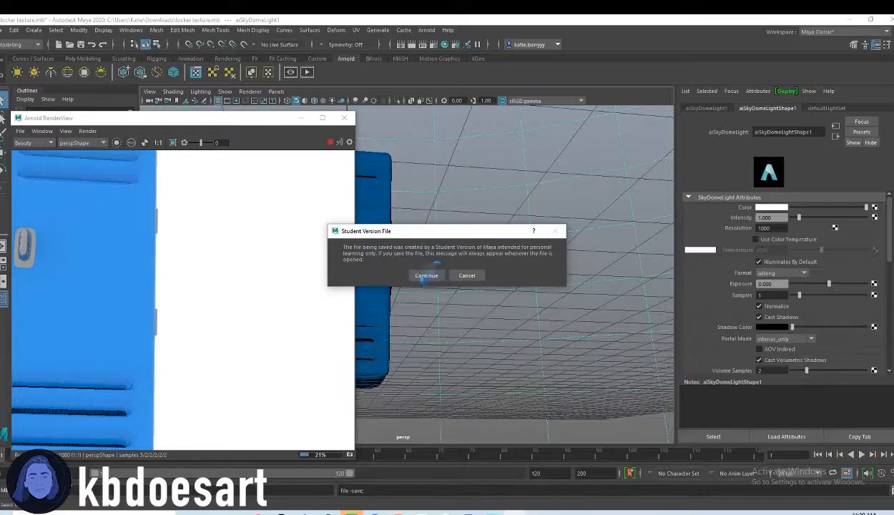
click(427, 275)
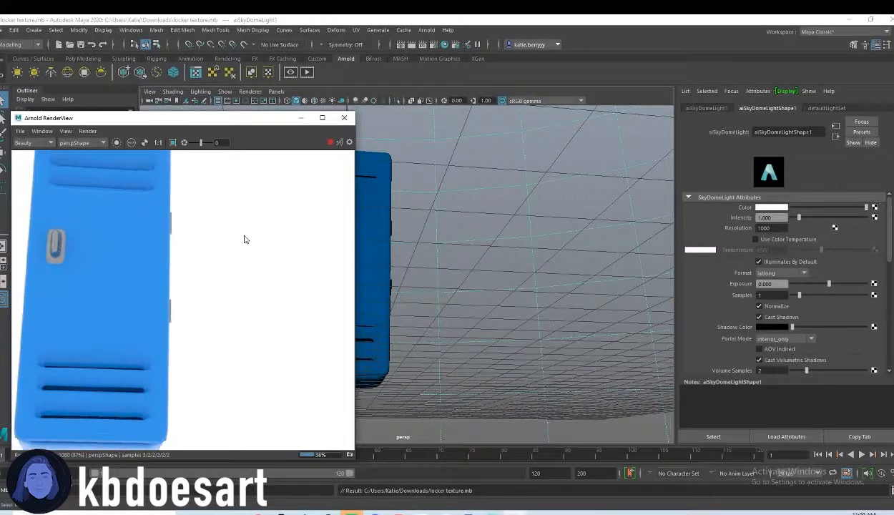
- Inspect the Arnold render of the locker from the front, the handle side and the hinge side
scroll(244, 239, down, 5)
alt+middle_drag(261, 290, 246, 283)
scroll(262, 288, down, 3)
alt+drag(418, 275, 637, 291)
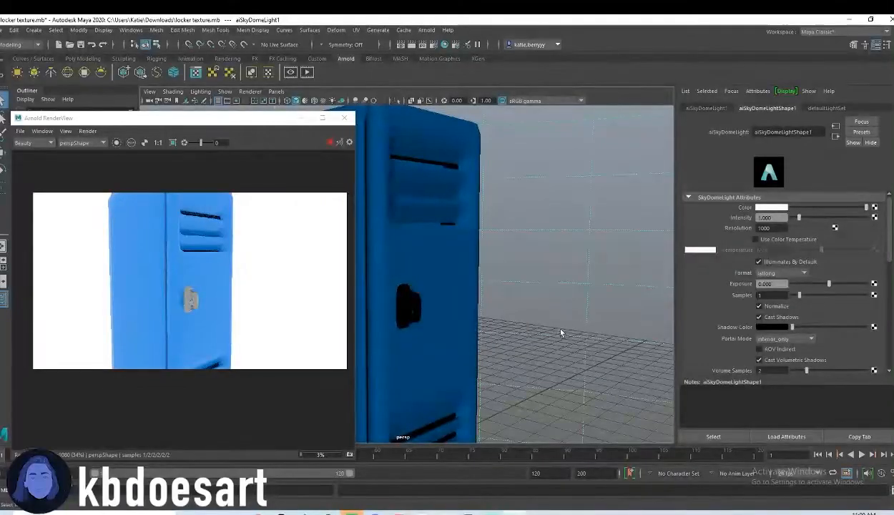
alt+drag(571, 330, 599, 330)
alt+drag(480, 337, 555, 305)
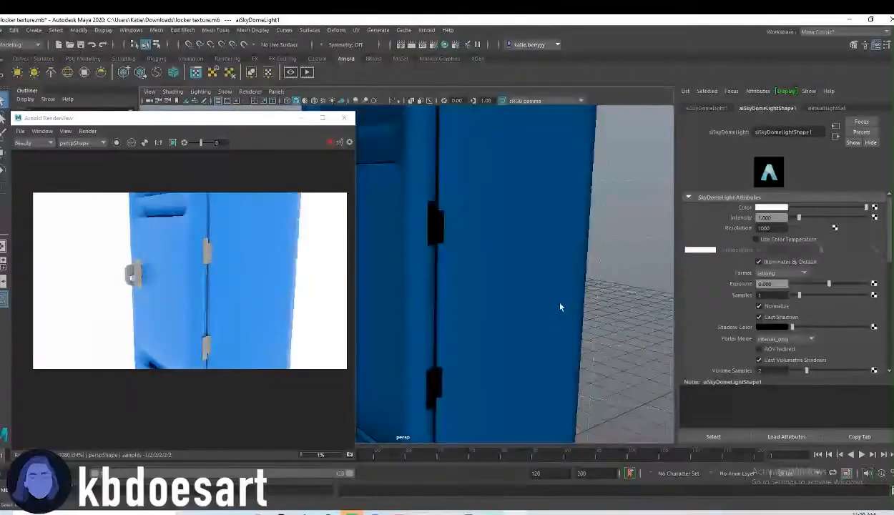
- Select the locker mesh and open the settings of its gray aiStandardSurface3 material
click(496, 173)
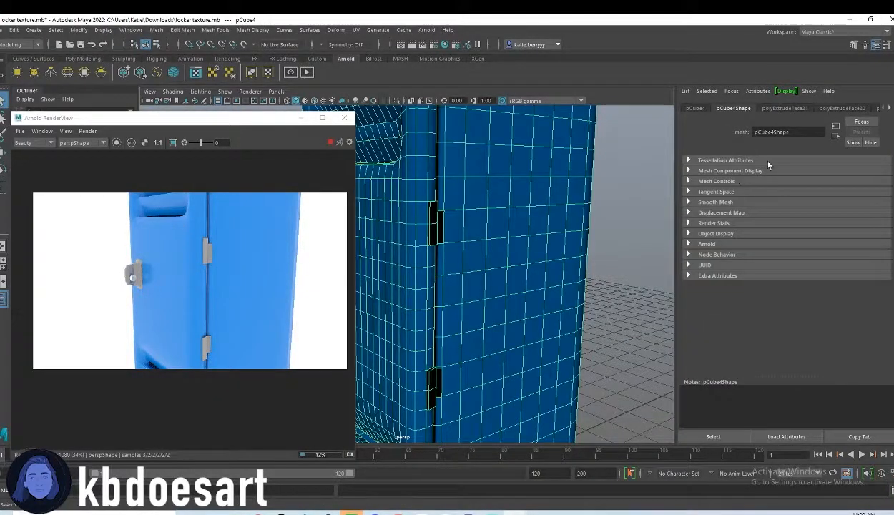
click(889, 109)
click(889, 109)
click(889, 109)
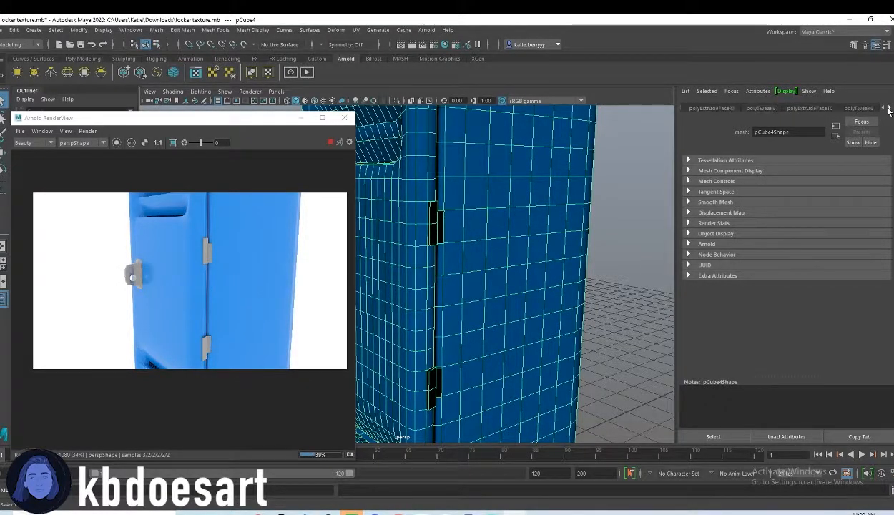
click(889, 109)
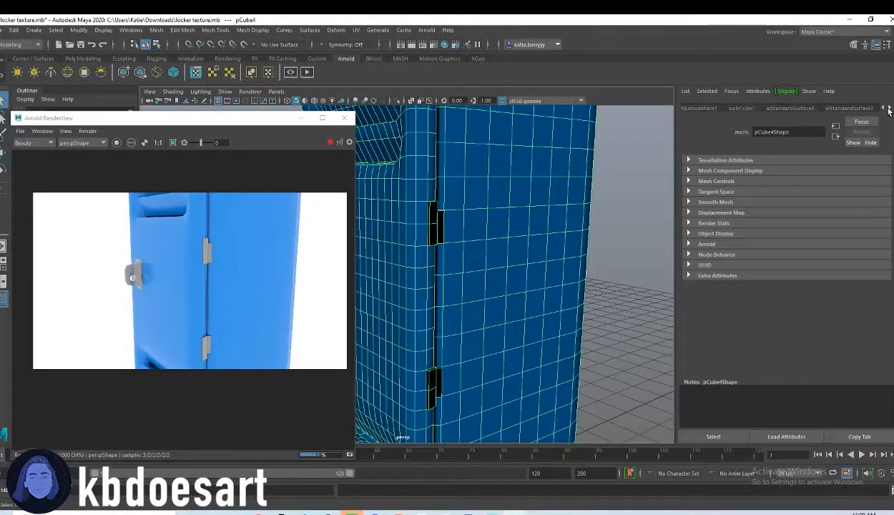
click(833, 109)
click(810, 110)
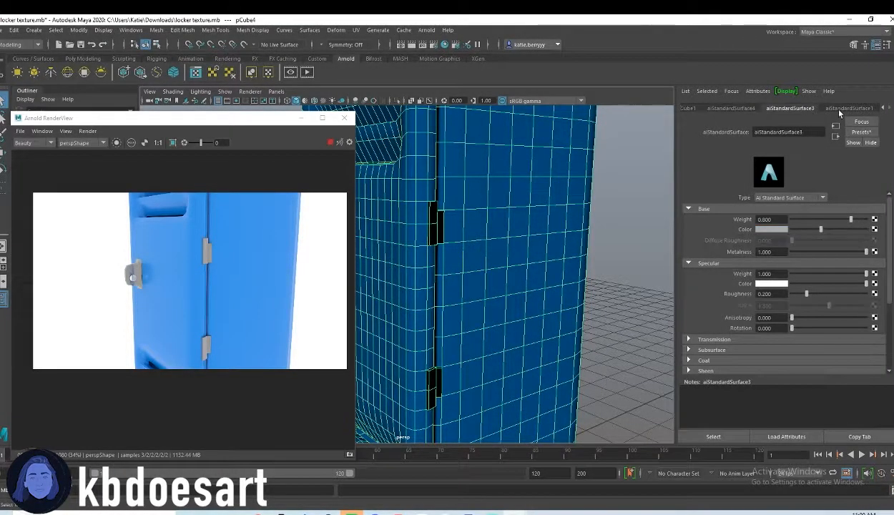
click(841, 109)
click(790, 109)
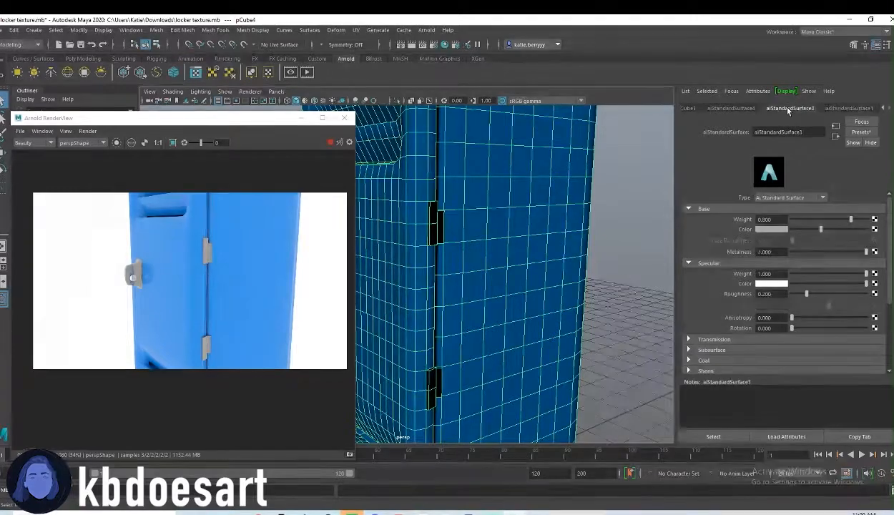
click(742, 109)
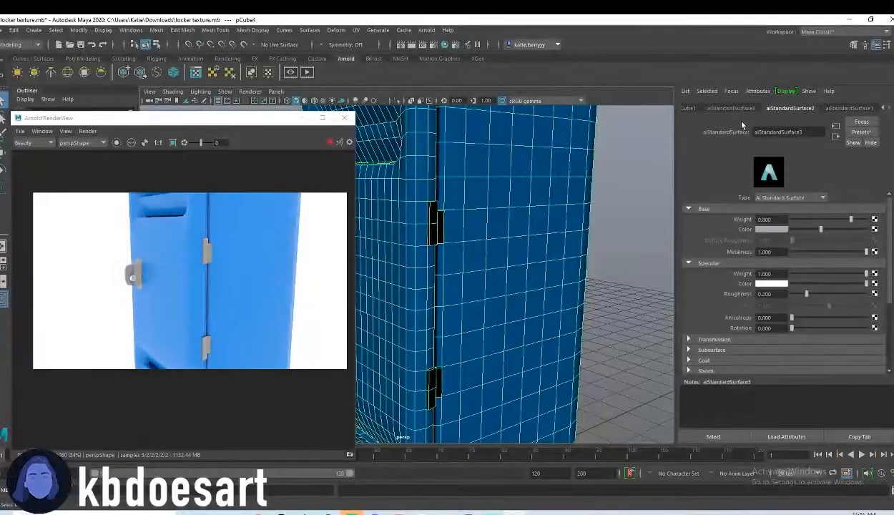
- Set the gray aiStandardSurface3 material's metalness to 0.987, specular roughness to 0 and diffuse roughness to 0.104
drag(866, 252, 864, 252)
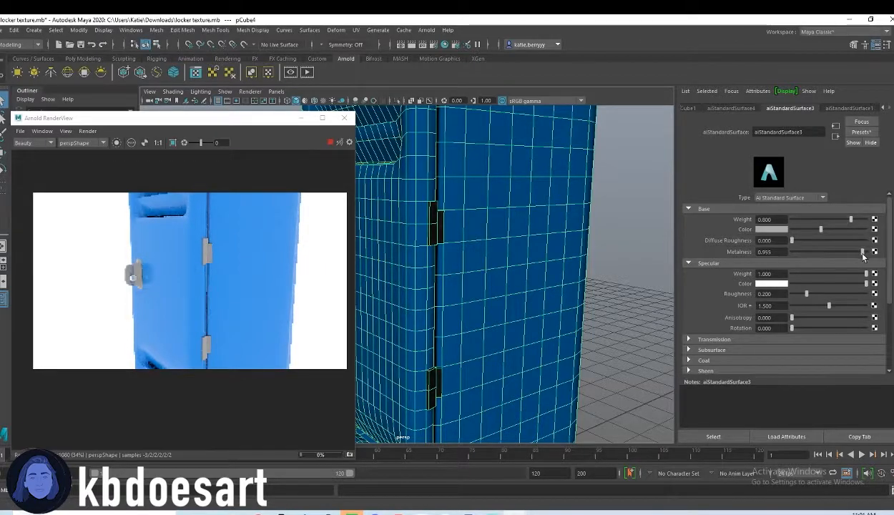
drag(806, 294, 789, 292)
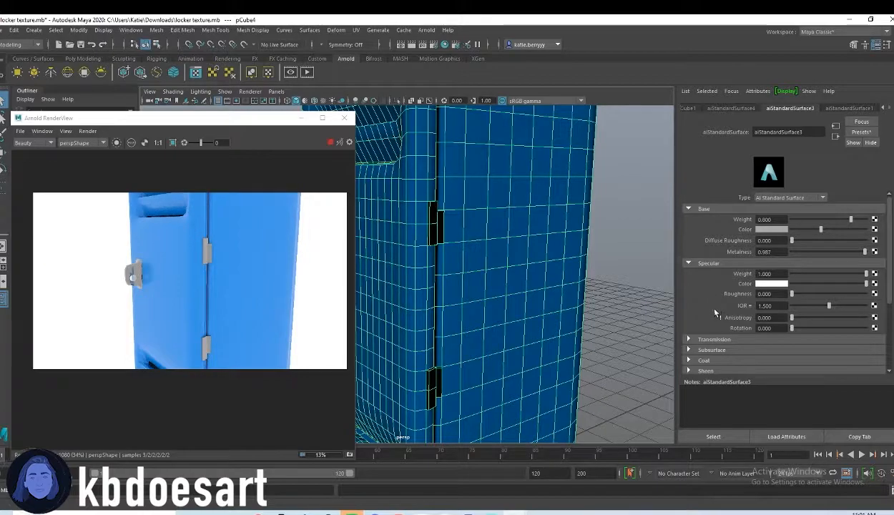
drag(794, 247, 796, 247)
- Set the blue body material aiStandardSurface4 to metalness 1 and specular roughness 0.468
click(727, 108)
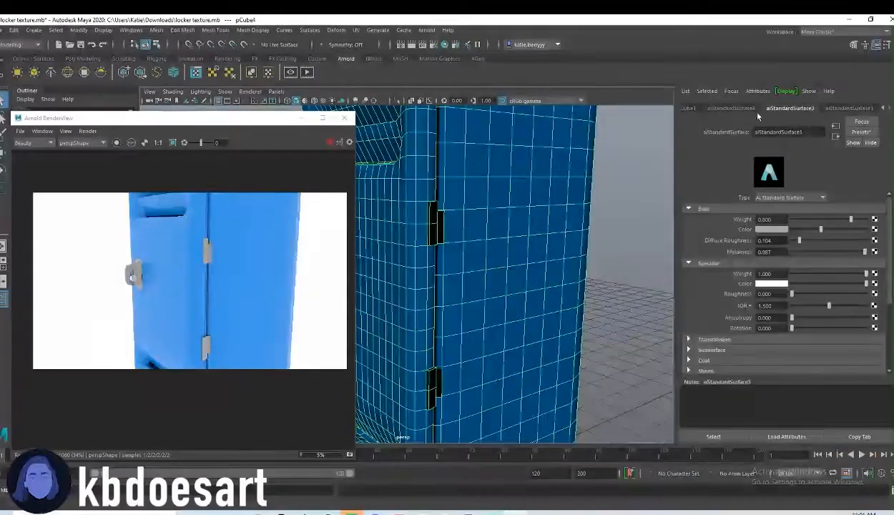
drag(792, 251, 866, 251)
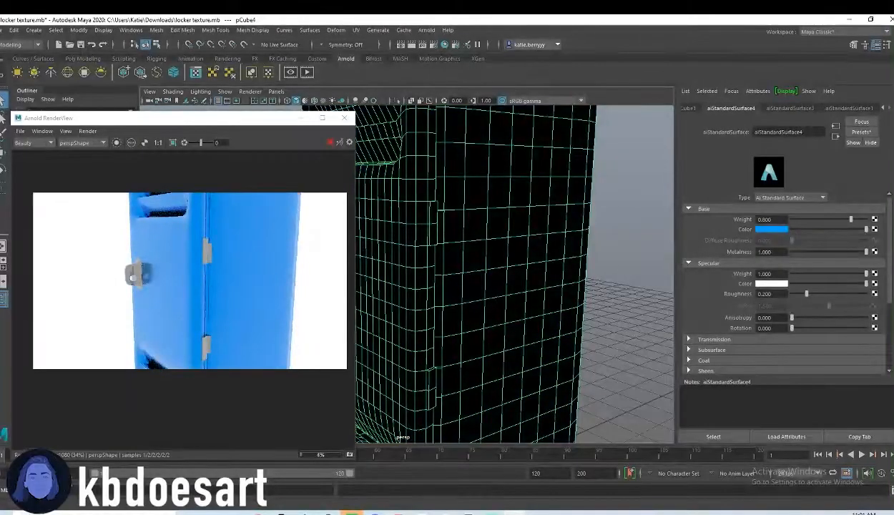
scroll(556, 290, down, 5)
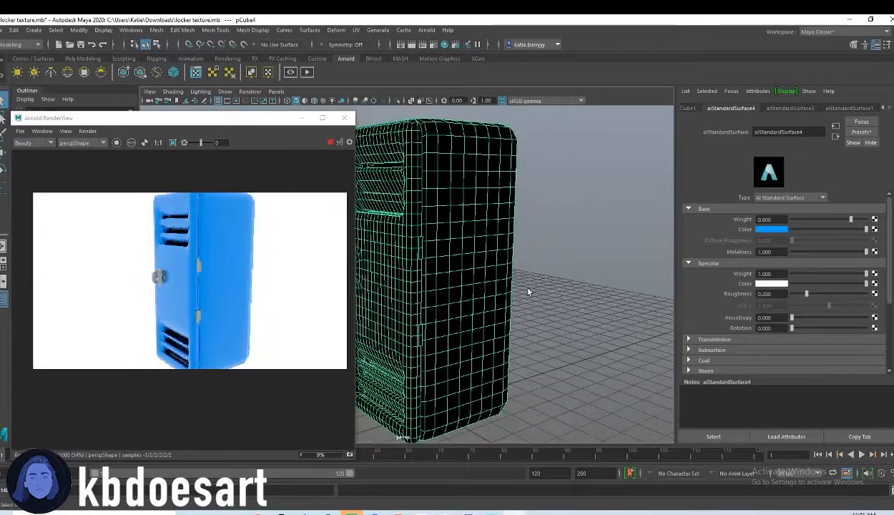
mouse_move(528, 292)
alt+mouse_down()
mouse_move(581, 284)
mouse_move(569, 293)
mouse_move(583, 296)
mouse_move(539, 283)
alt+mouse_up()
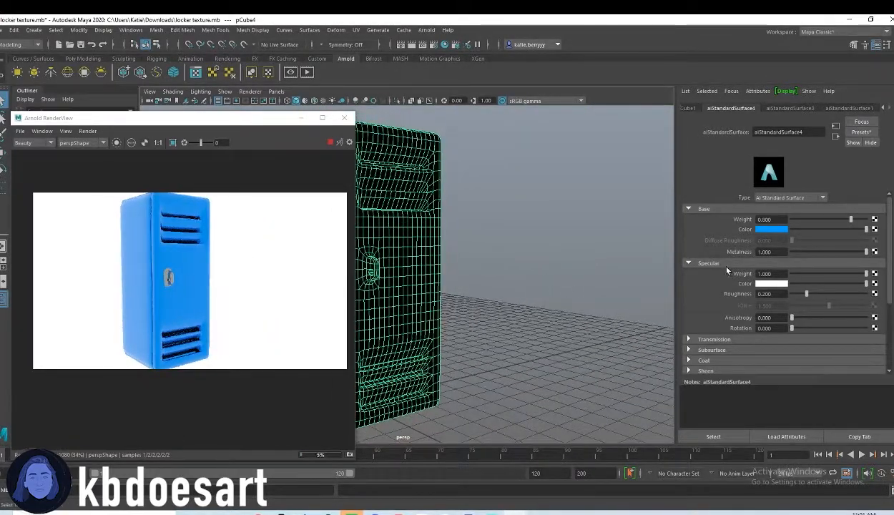
drag(807, 293, 826, 299)
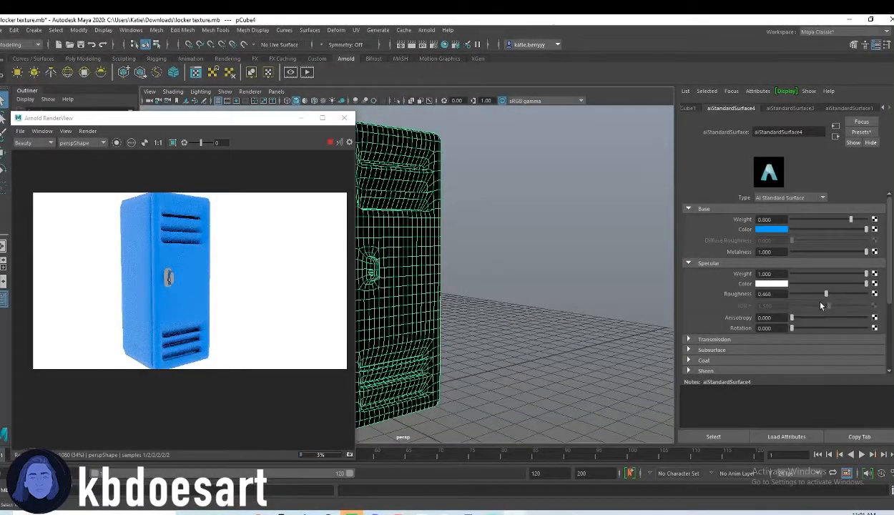
- Set the blue body material's coat roughness to 0.396 and check the render from the front
scroll(764, 331, down, 1)
click(699, 312)
click(699, 312)
click(720, 332)
scroll(750, 334, down, 1)
mouse_move(824, 335)
mouse_down()
mouse_move(837, 335)
mouse_move(790, 337)
mouse_move(852, 331)
mouse_move(822, 339)
mouse_up()
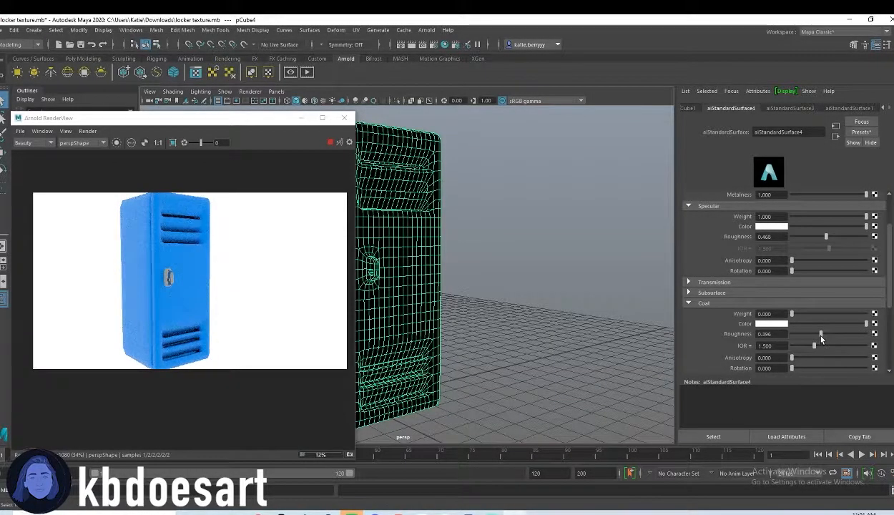
alt+drag(551, 312, 594, 305)
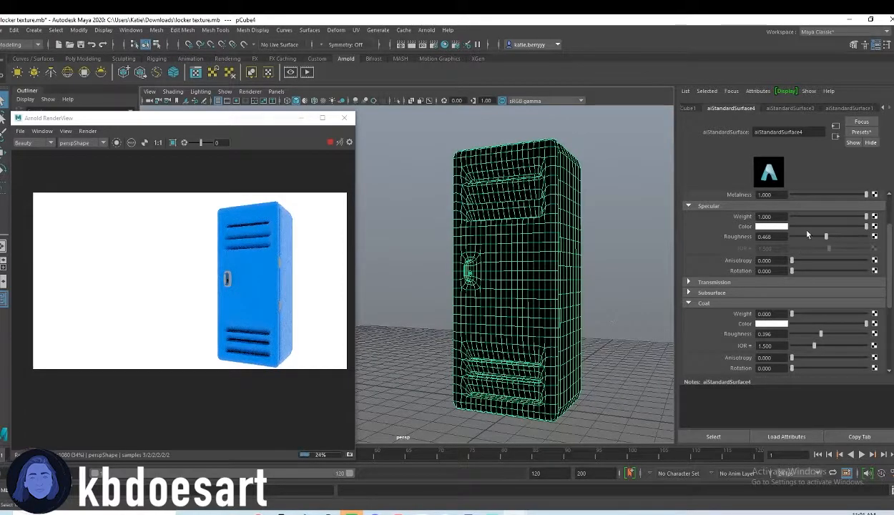
- Give the gray aiStandardSurface3 material a lighter base color, diffuse roughness 0, metalness 0.883, specular roughness 0.597 and IOR 1.875
scroll(788, 223, up, 2)
click(790, 108)
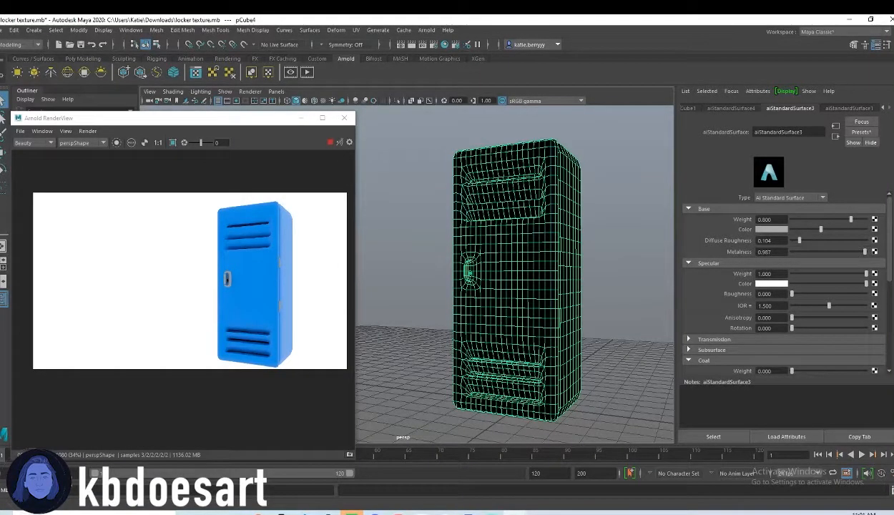
drag(853, 253, 856, 255)
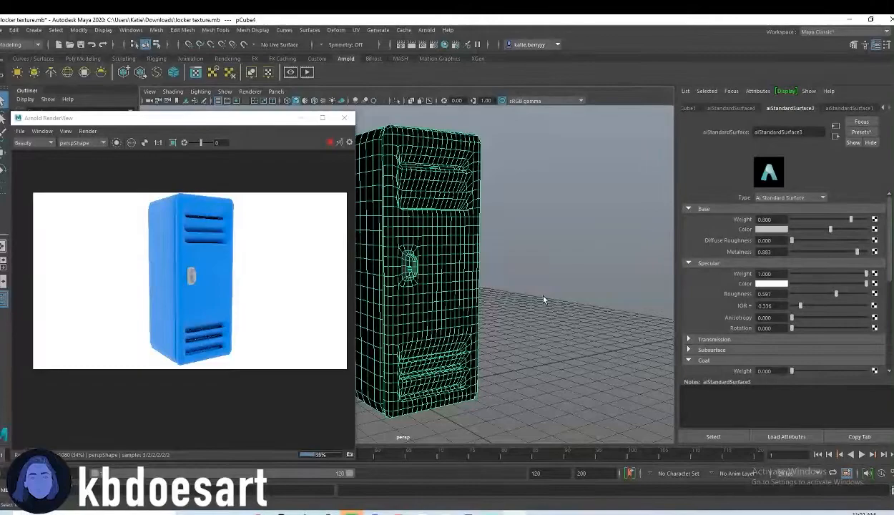
scroll(692, 280, down, 1)
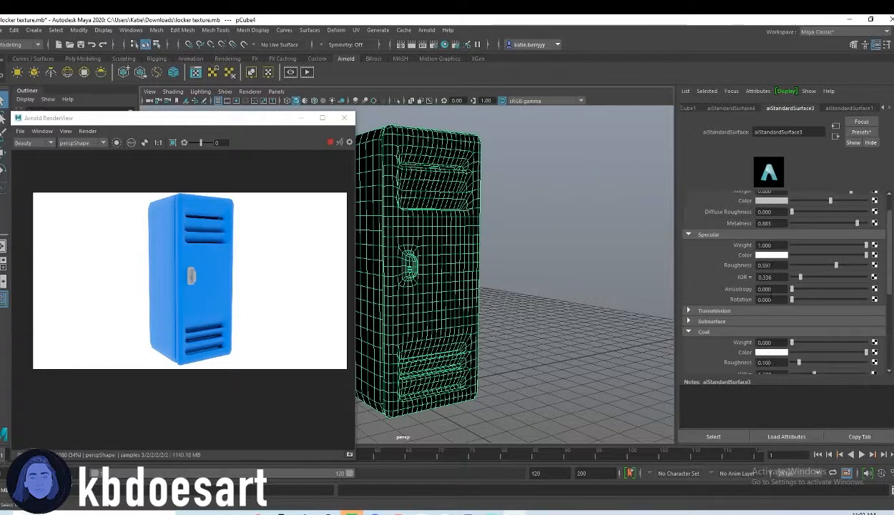
drag(826, 277, 837, 285)
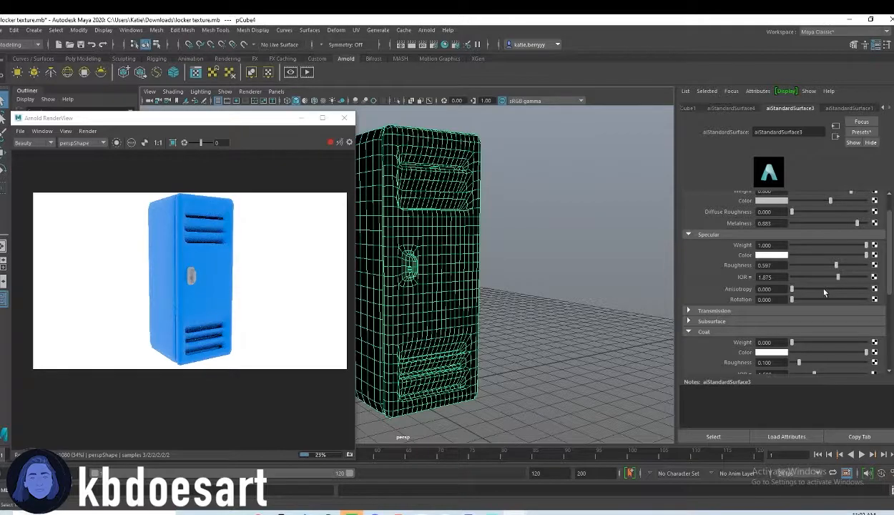